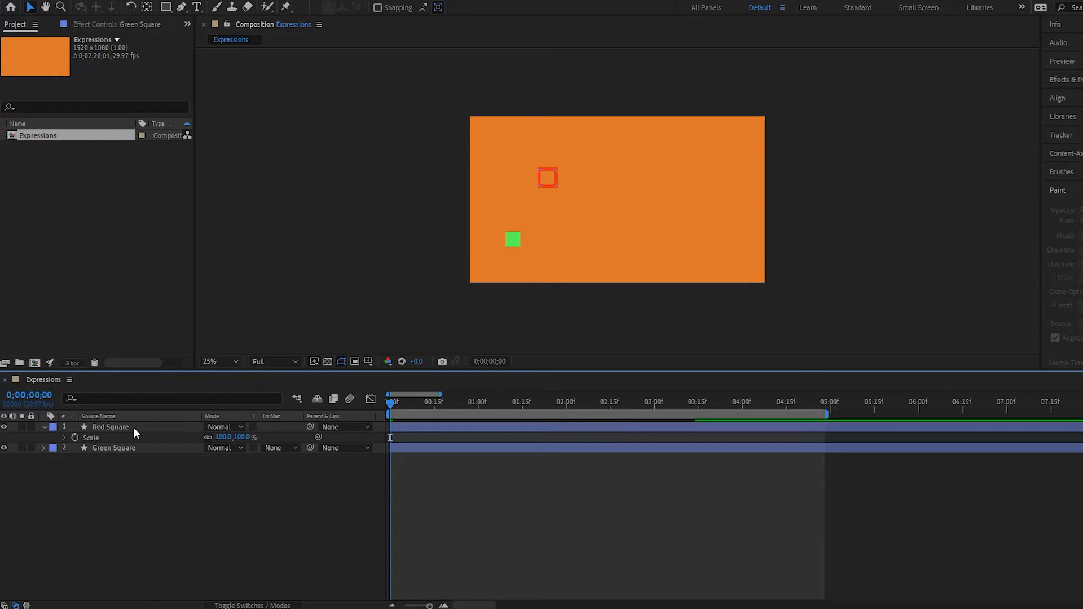
- Reveal the Green Square layer's position keyframes and scrub through its motion
click(132, 427)
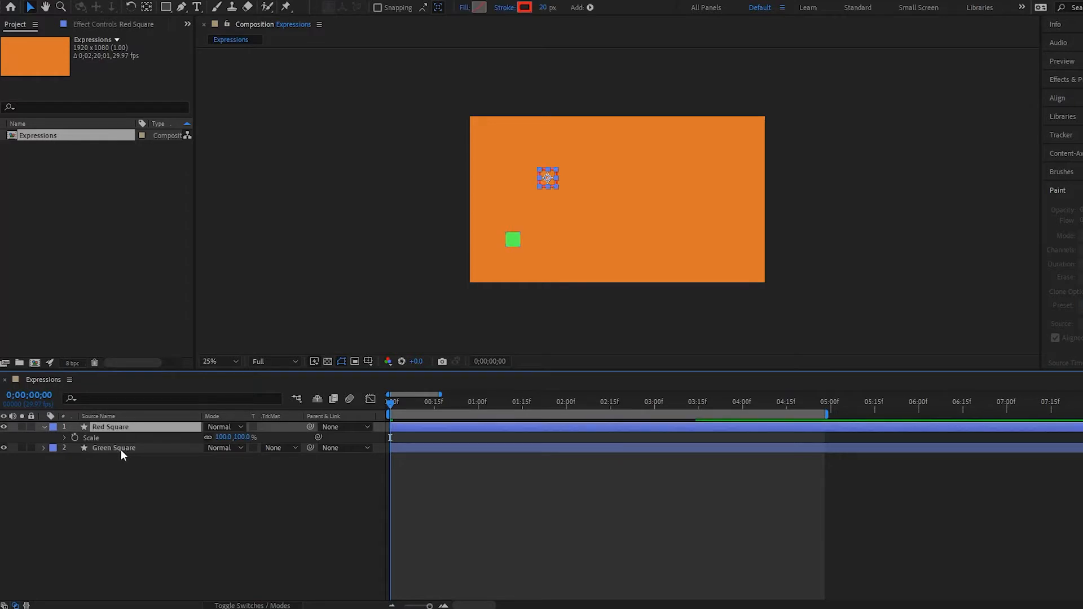
click(121, 449)
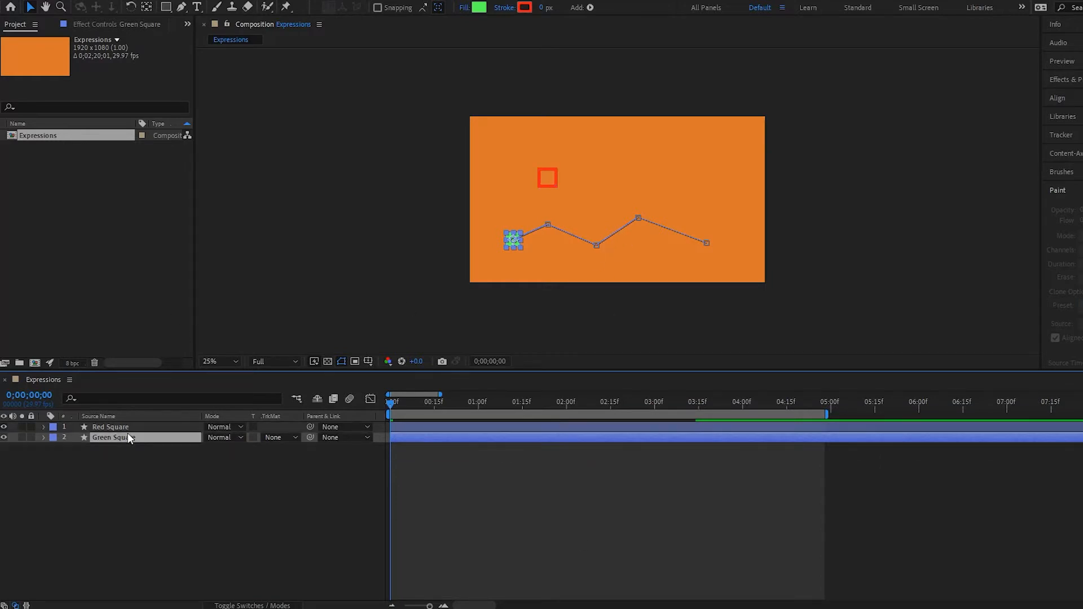
key(u)
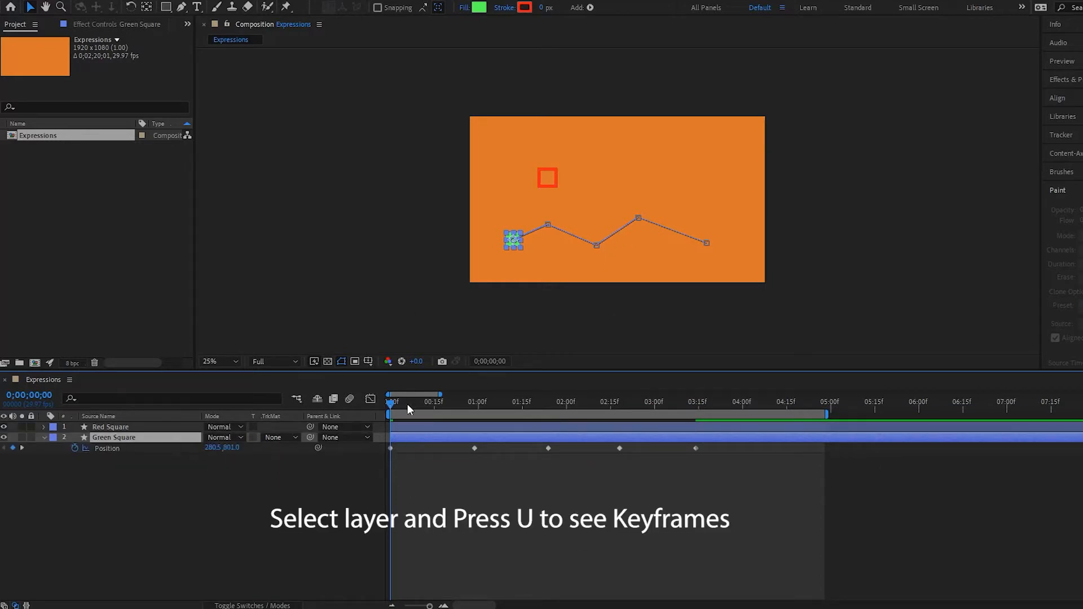
drag(402, 402, 372, 462)
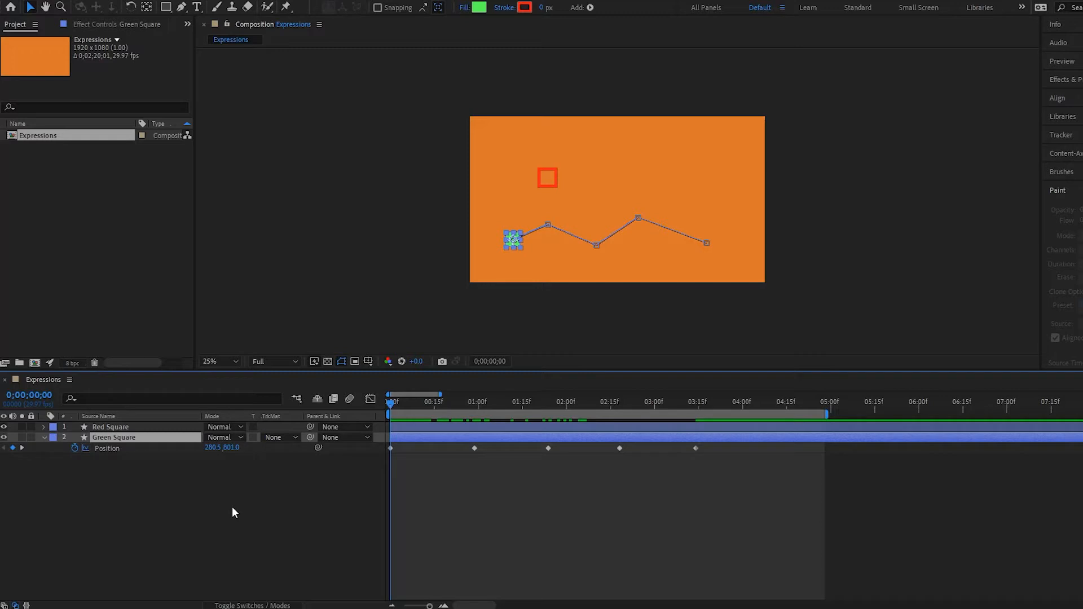
- Reveal the Red Square layer's Scale property and enable an expression on it
click(92, 430)
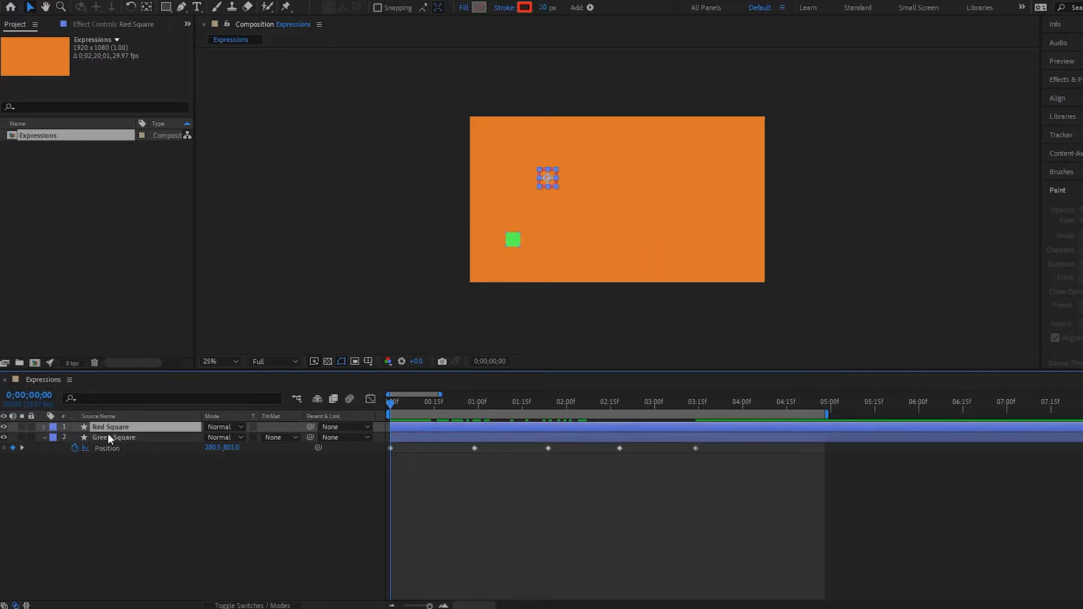
key(s)
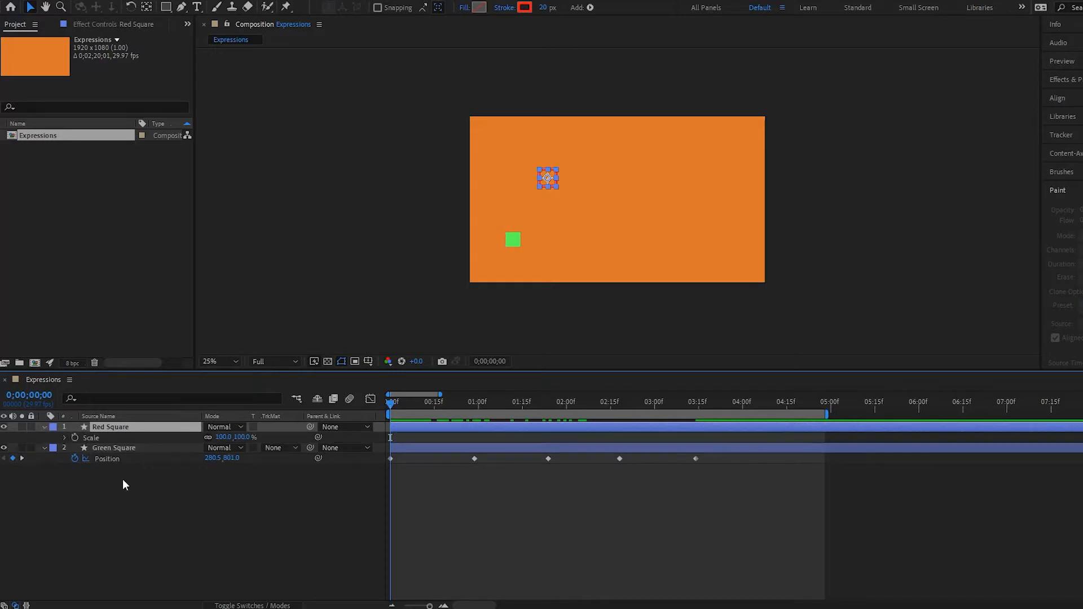
alt+click(66, 437)
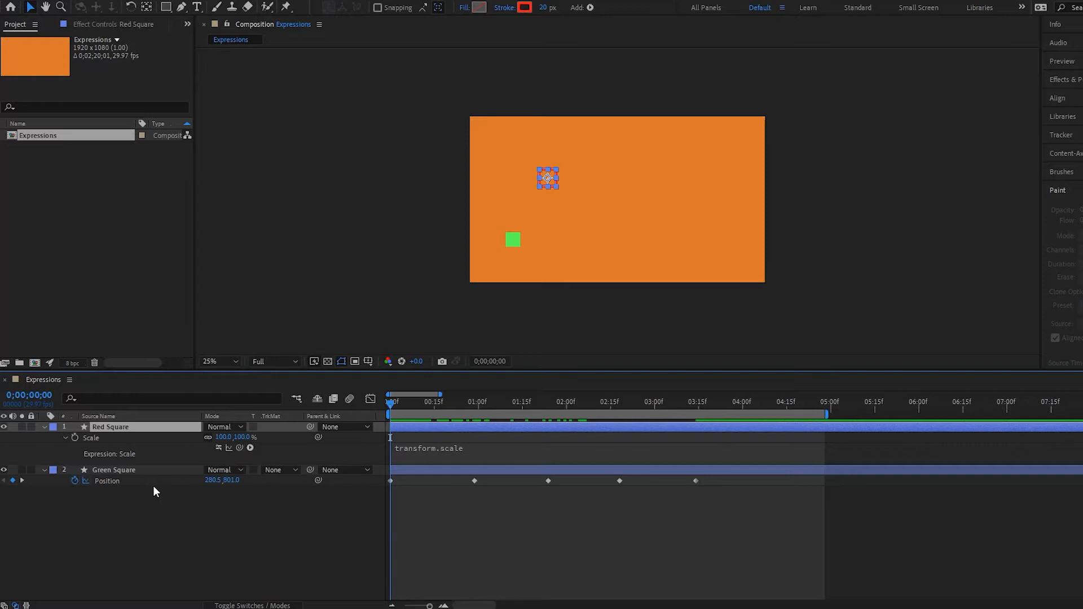
click(251, 449)
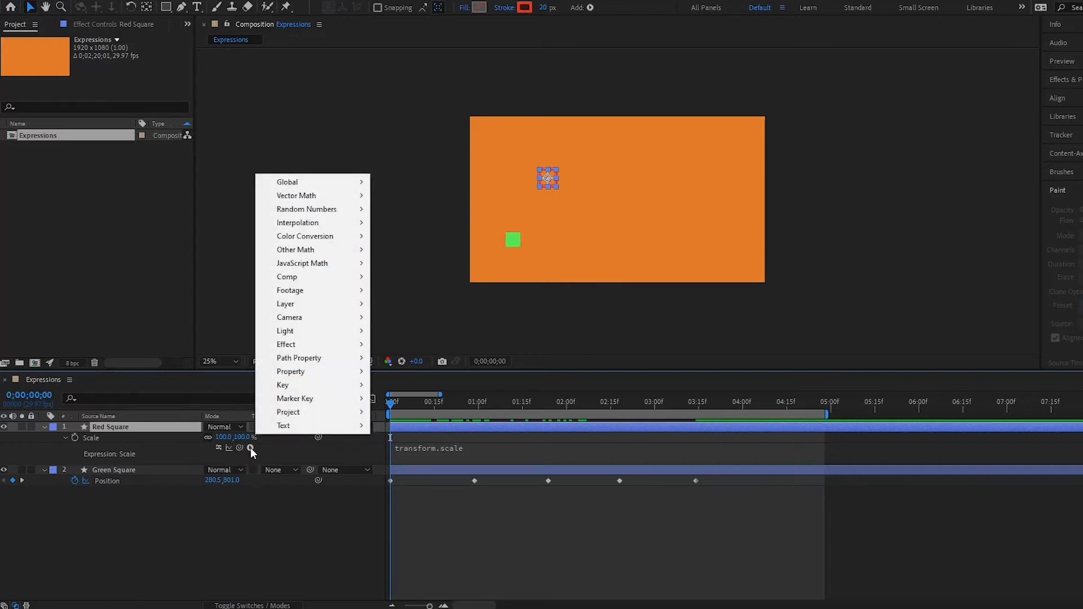
mouse_move(320, 264)
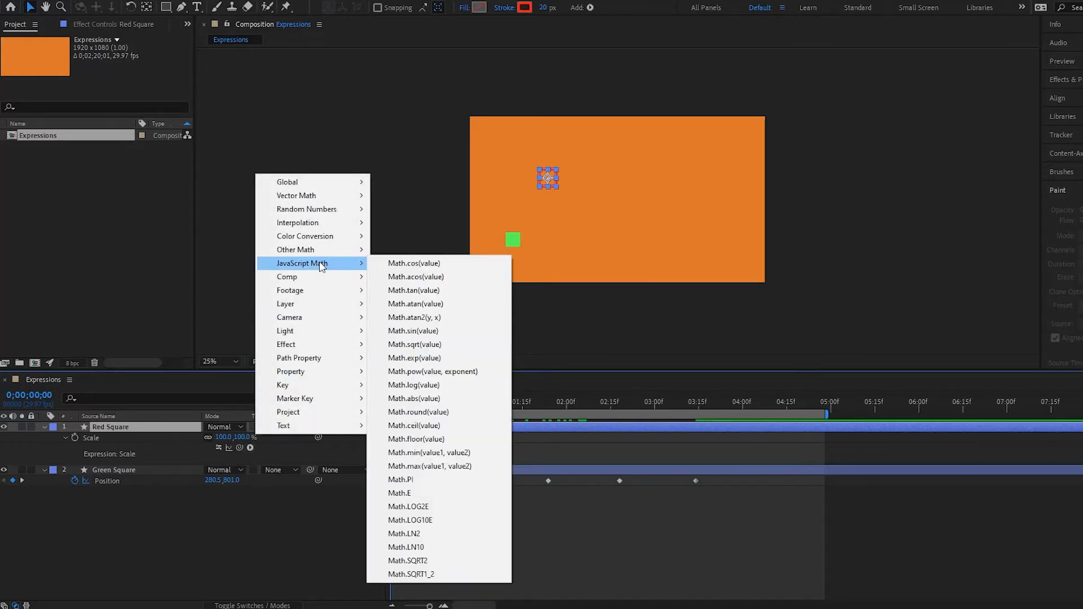
click(213, 513)
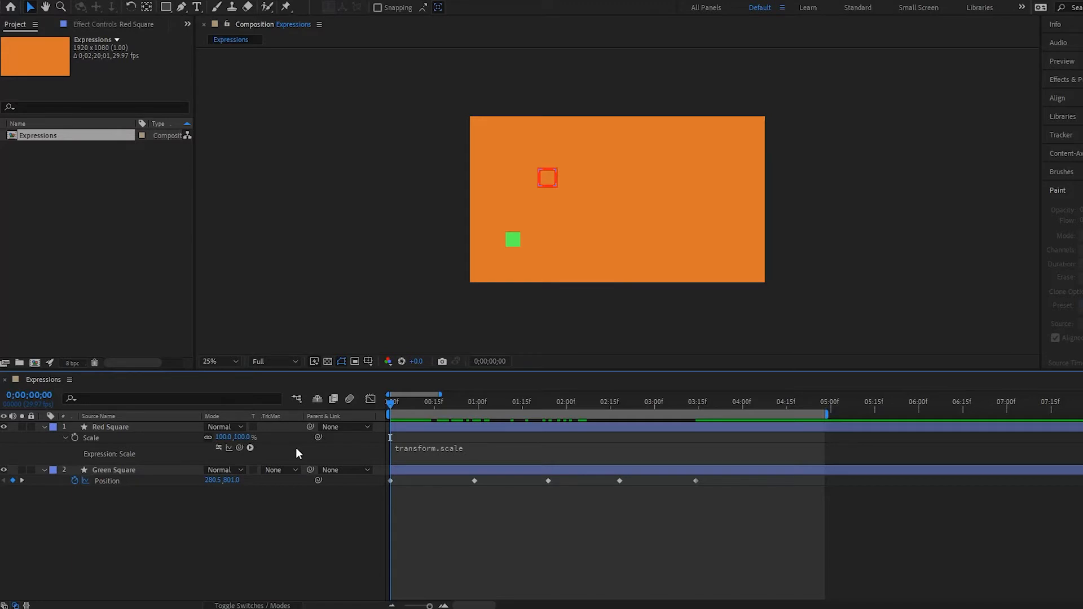
- Link the Red Square's Scale expression to the Green Square's Y position with the pick whip
drag(240, 449, 127, 479)
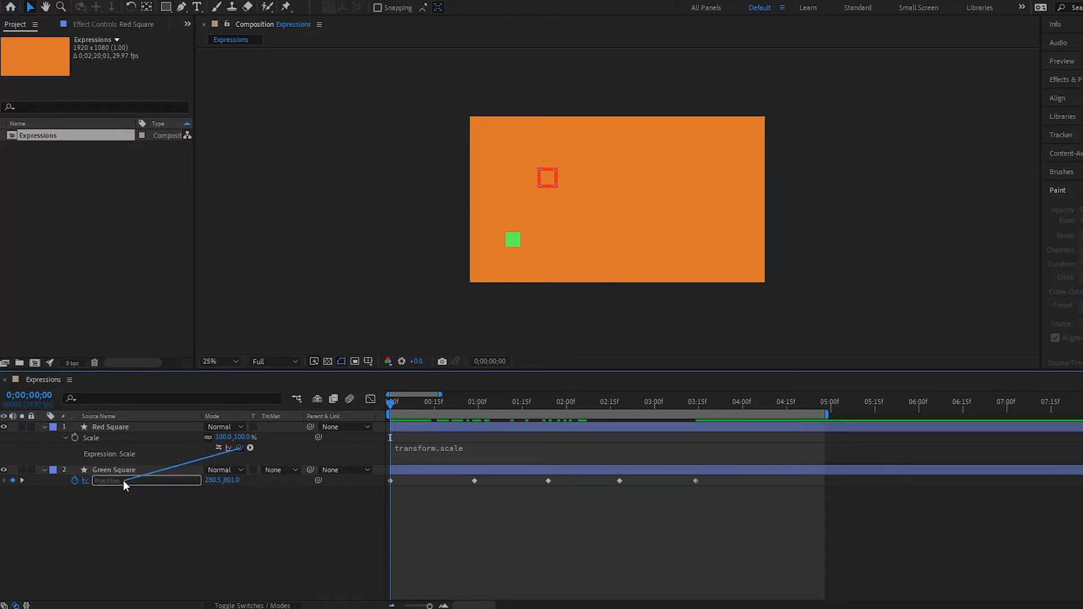
drag(123, 480, 217, 479)
drag(235, 480, 234, 483)
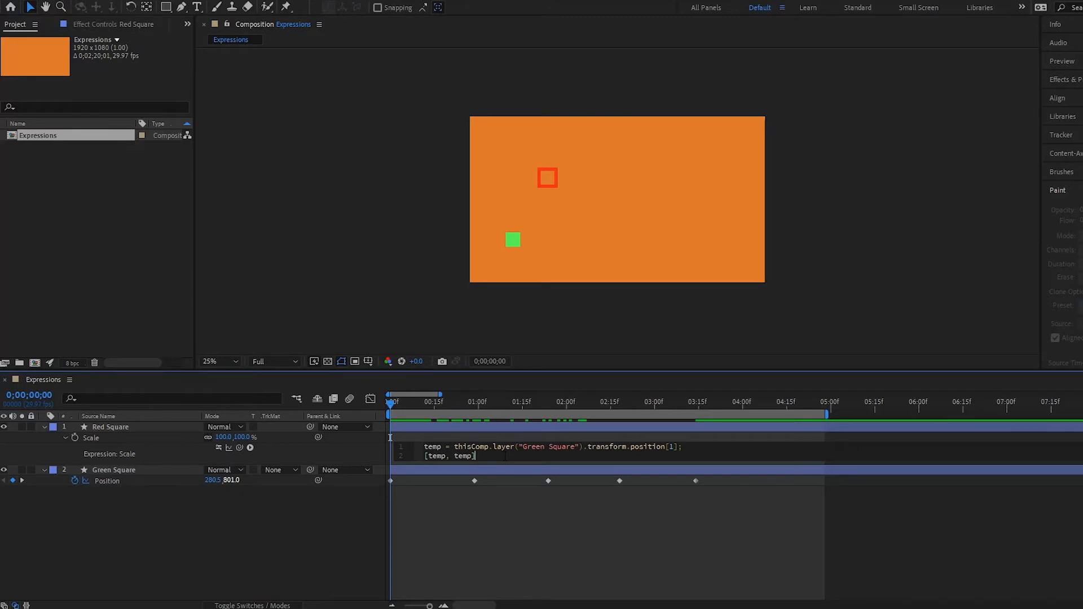
key(KP_Enter)
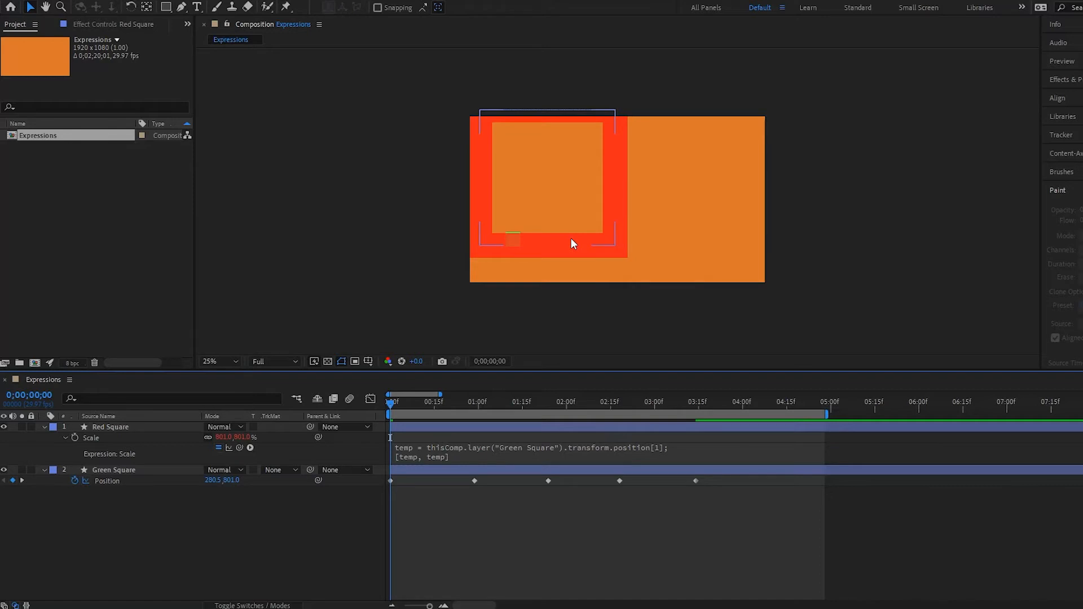
- Move the enlarged Red Square into the right half of the composition and preview the linked scale animation
drag(571, 239, 700, 260)
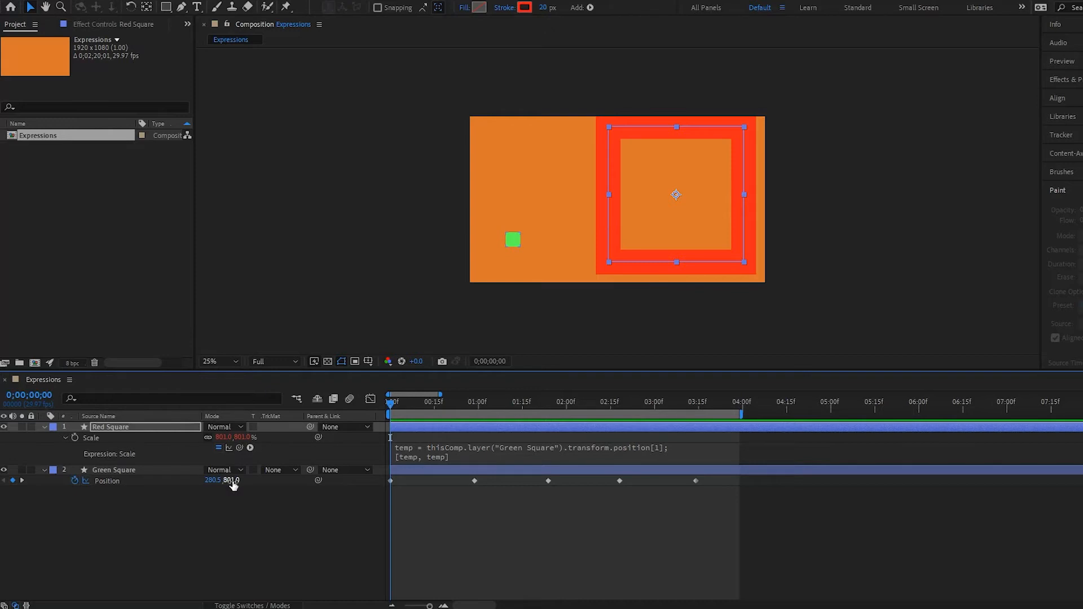
key(space)
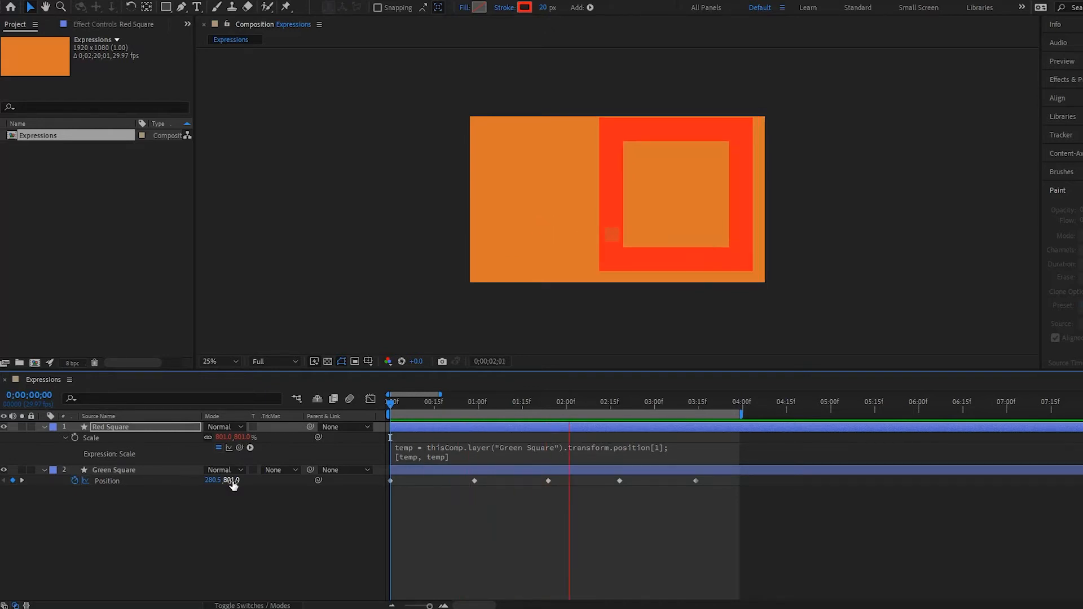
key(space)
drag(417, 403, 408, 460)
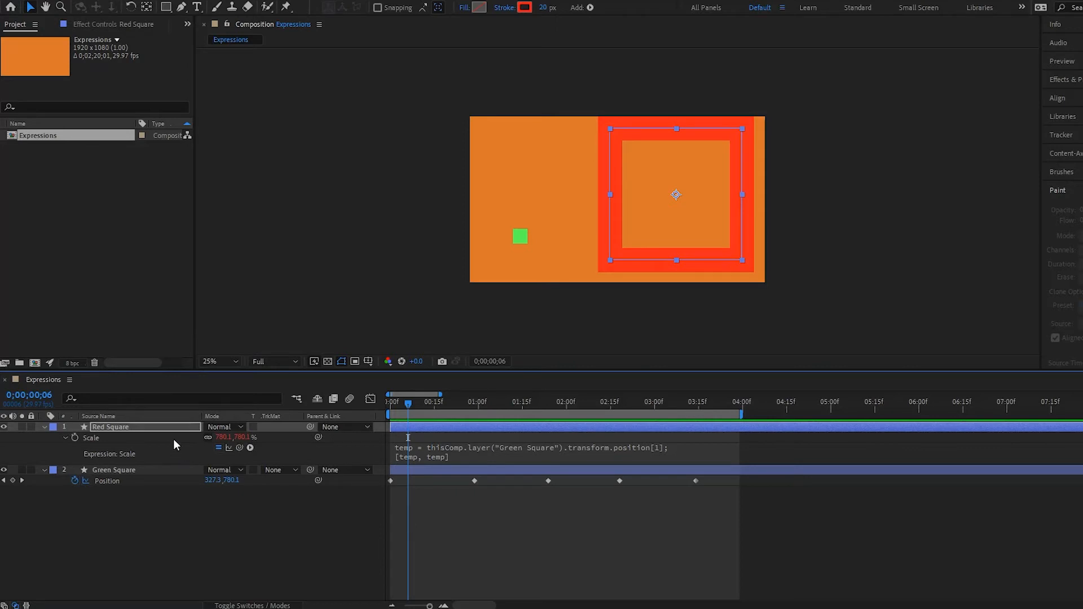
- Remove the Red Square's Scale expression, then add it again linked to the Green Square's Y position
alt+click(75, 439)
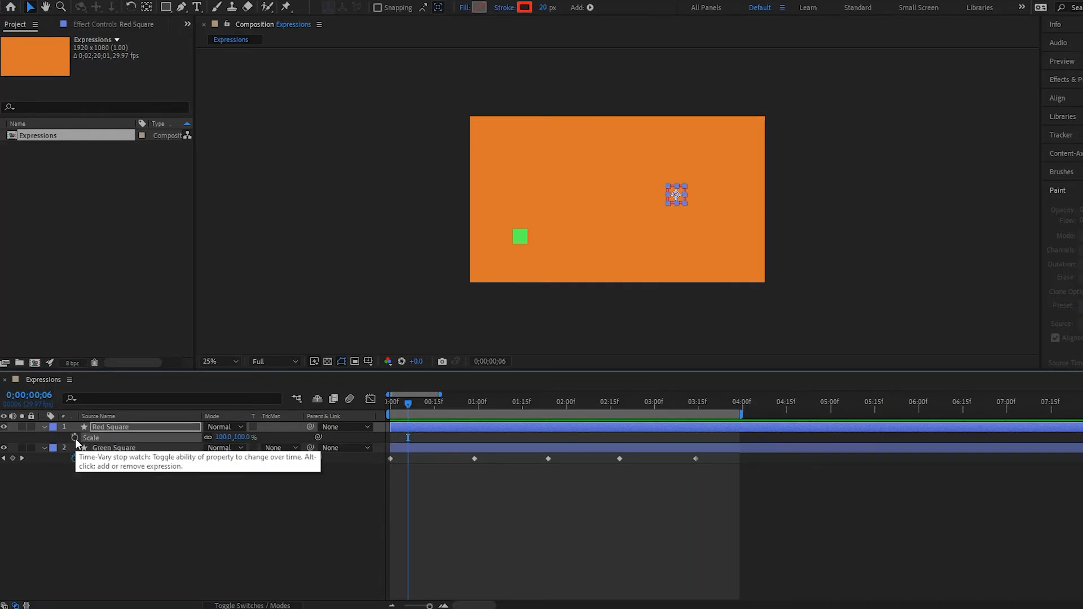
alt+click(75, 438)
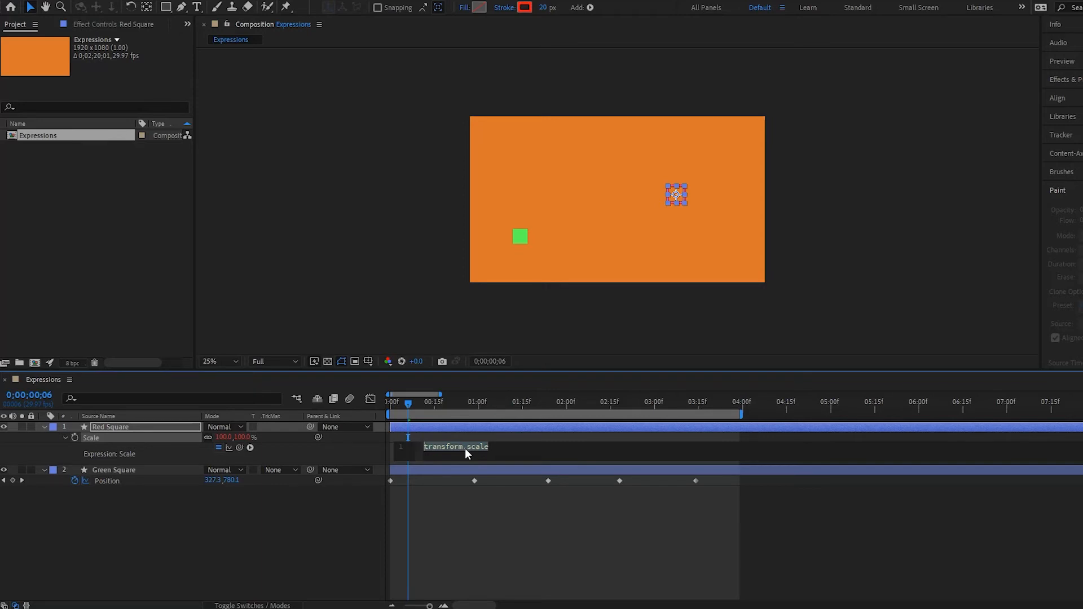
click(180, 521)
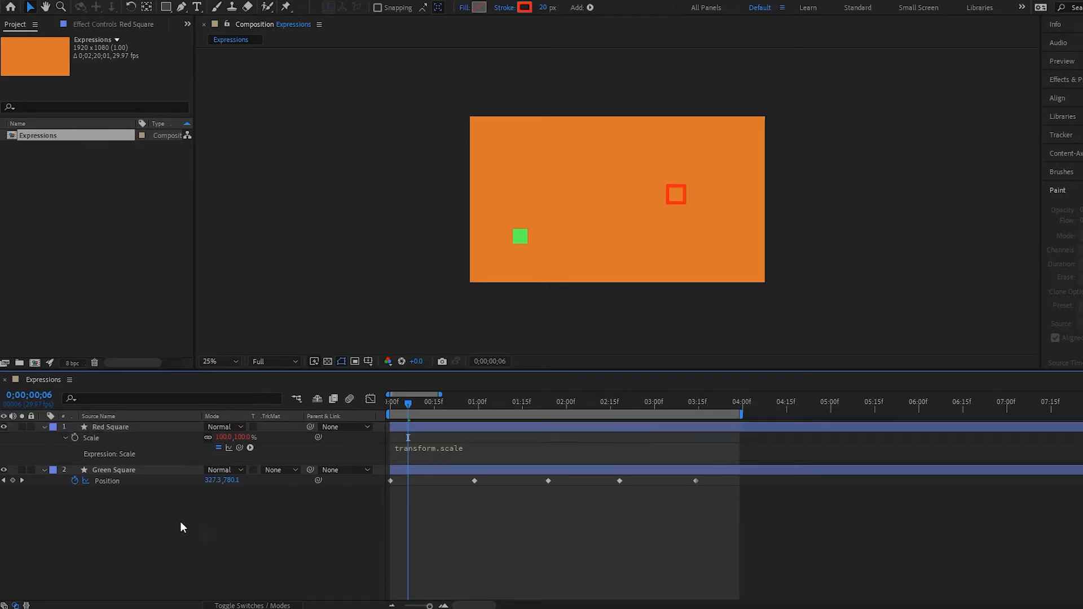
drag(240, 449, 231, 484)
click(244, 525)
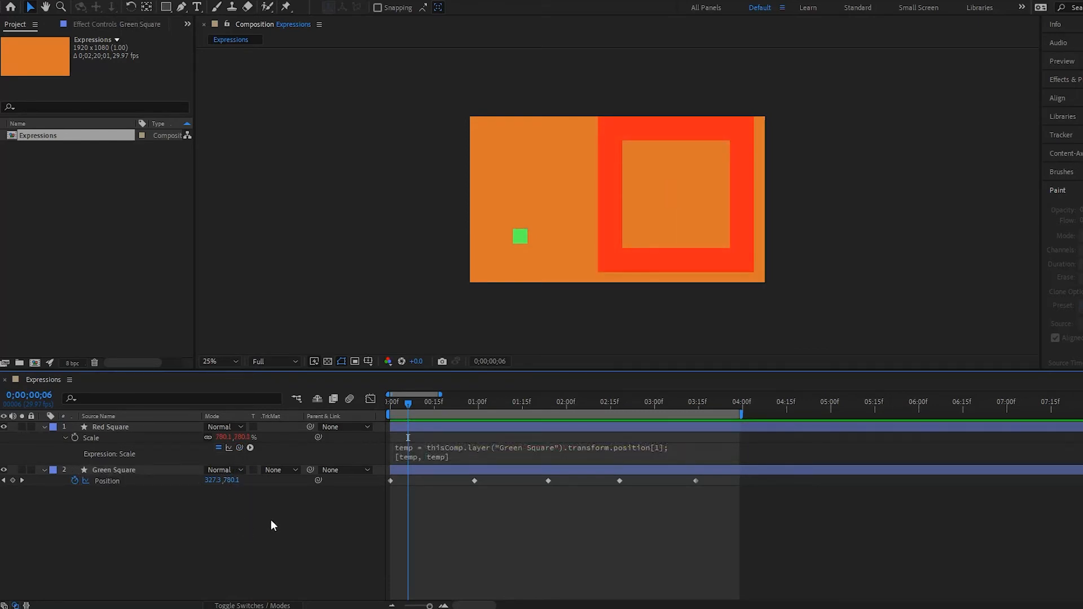
- Apply Easy Ease to all Green Square position keyframes and inspect the curves in the Graph Editor
drag(713, 490, 365, 466)
key(F9)
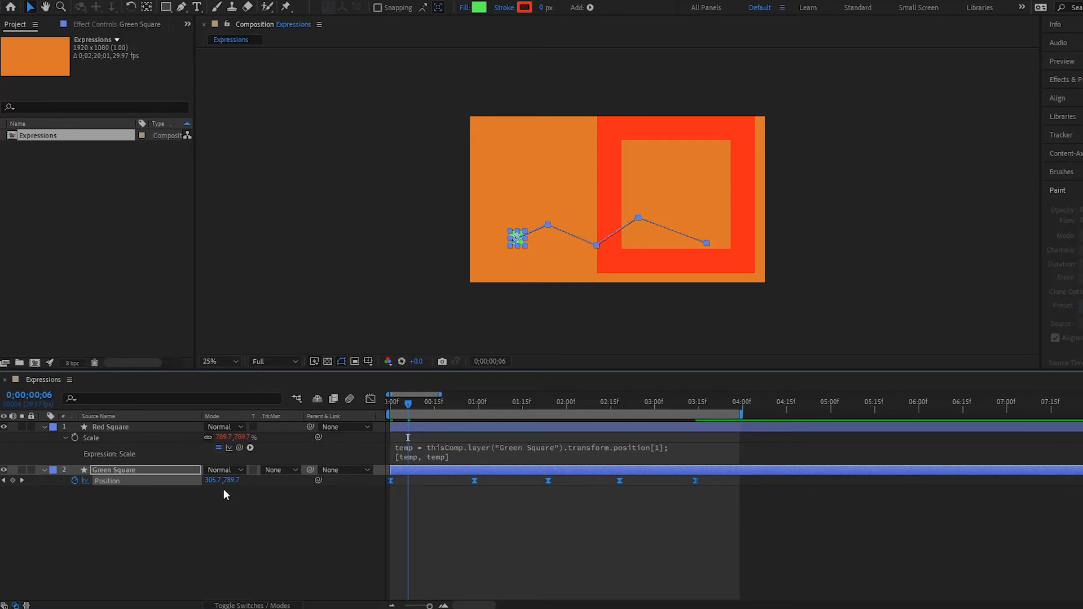
click(370, 398)
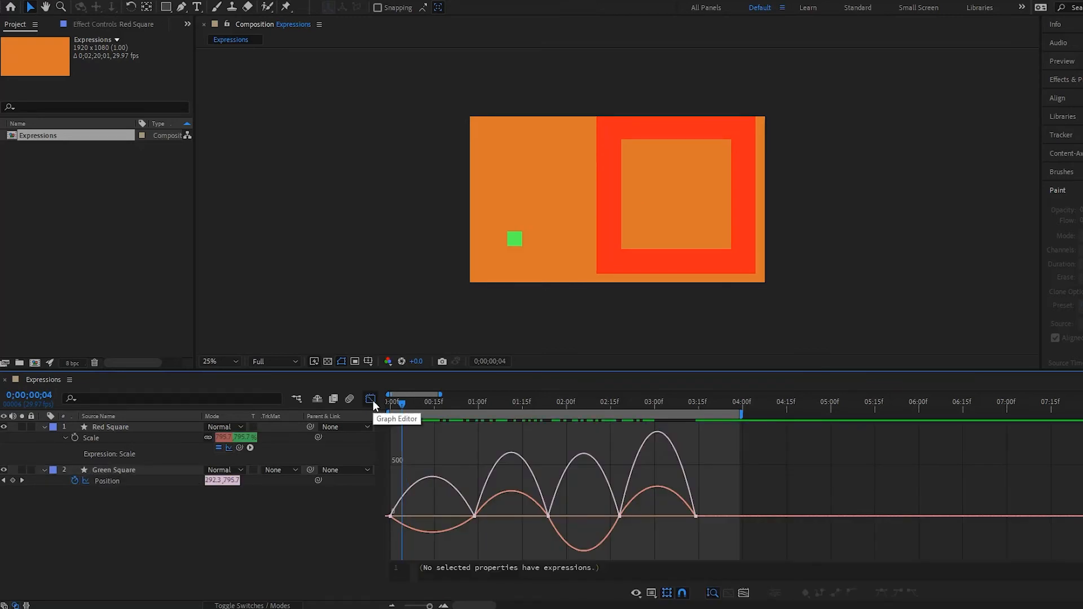
click(94, 437)
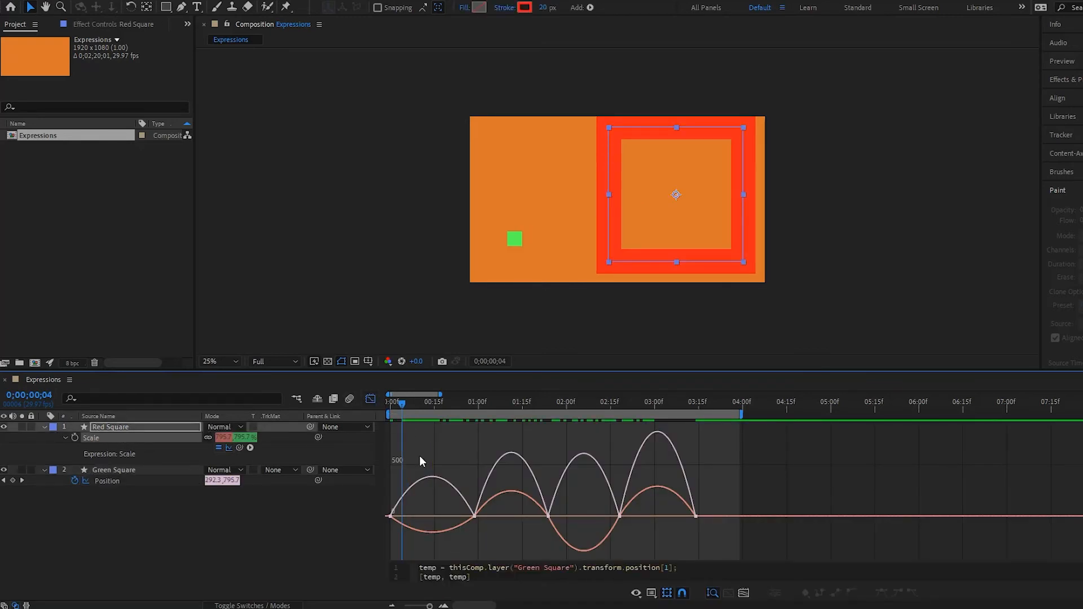
drag(403, 403, 362, 437)
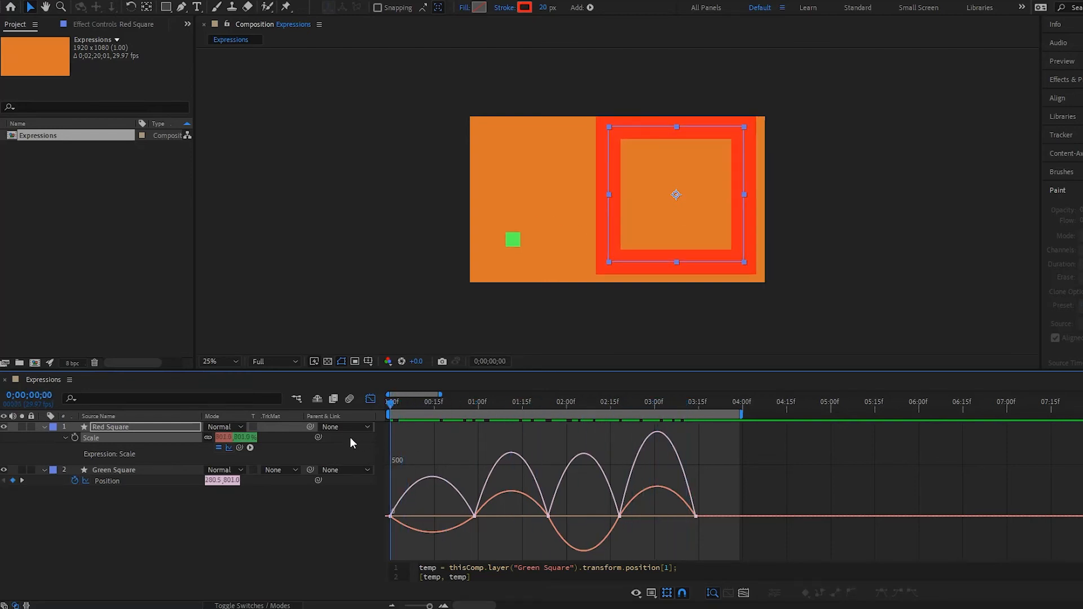
click(371, 400)
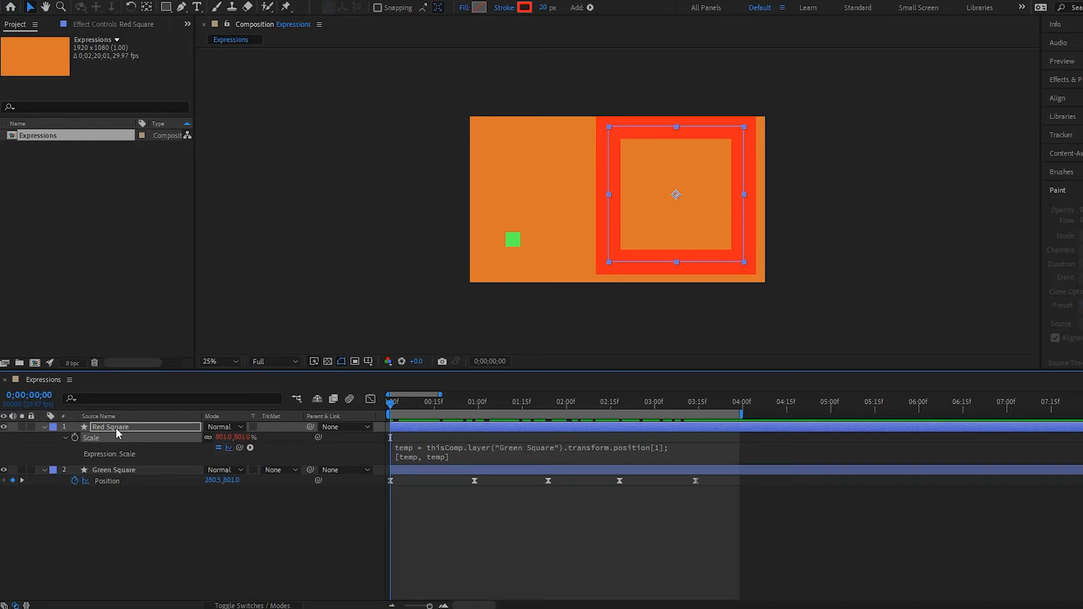
- Link the Red Square's Rotation to the Green Square's Y position and preview the animation
key(shift+r)
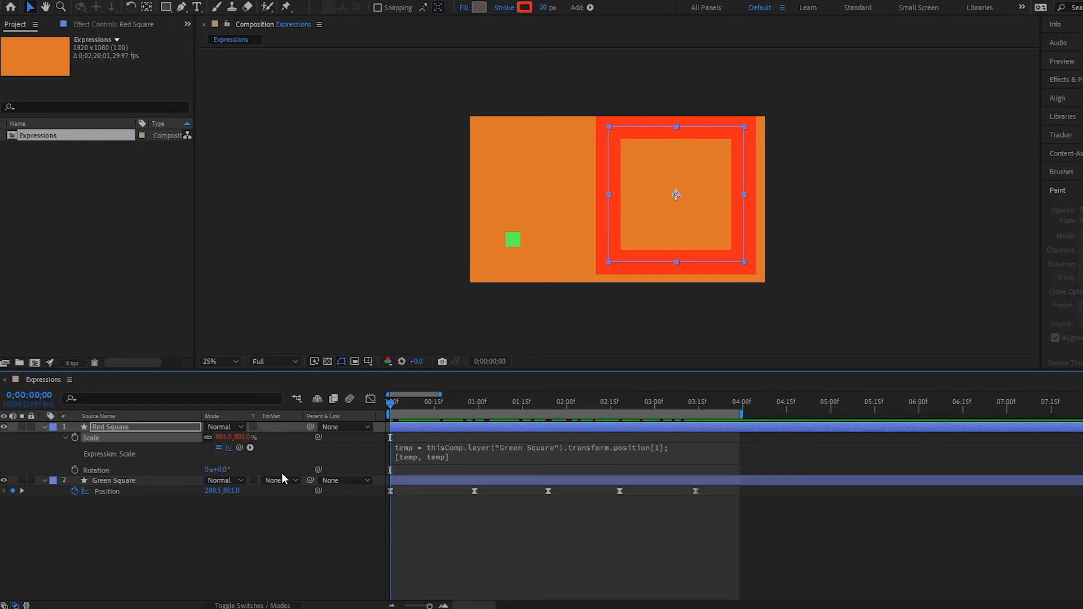
drag(320, 470, 233, 493)
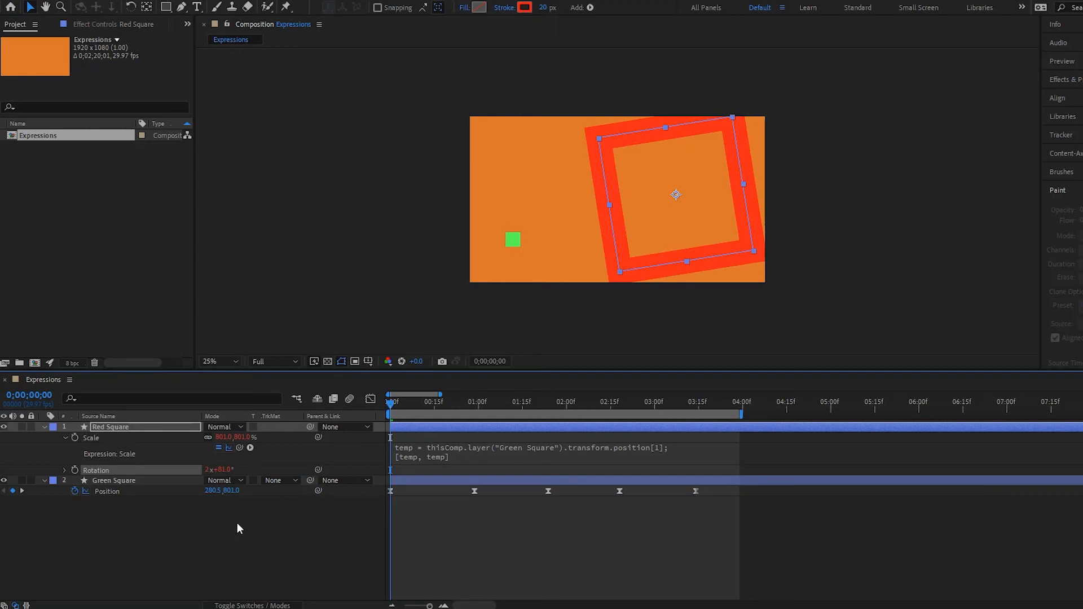
key(space)
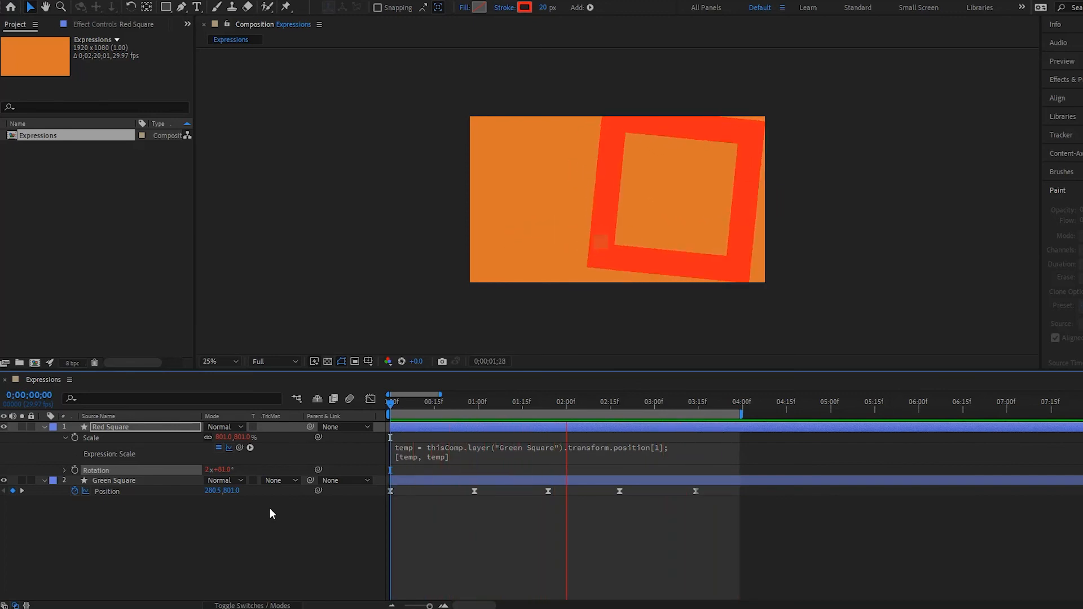
key(space)
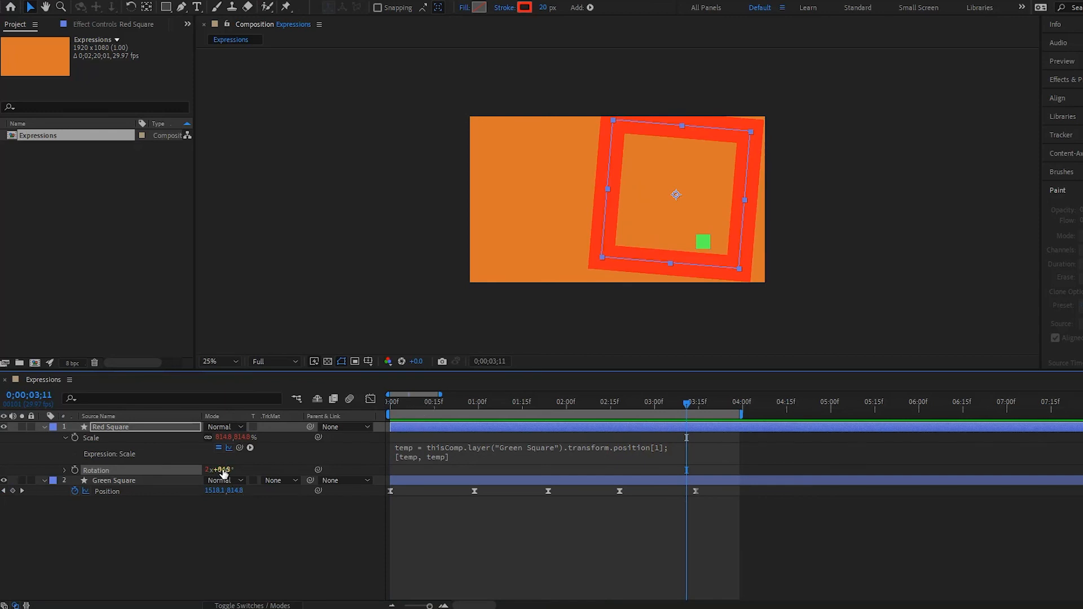
- Show the Red Square's Rotation expression and replay the animation from the first frame
click(66, 472)
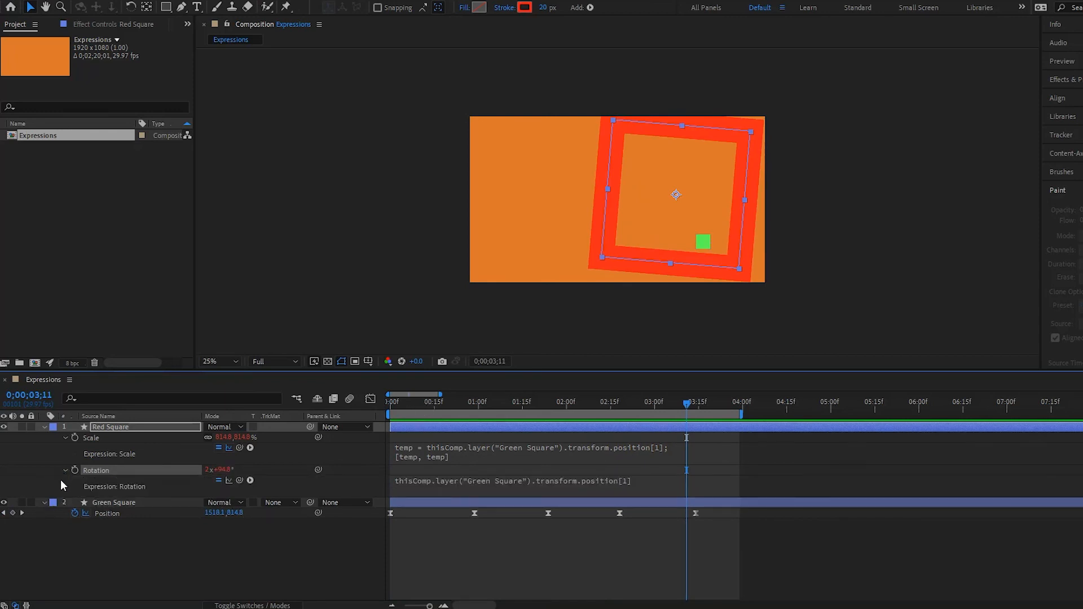
key(Home)
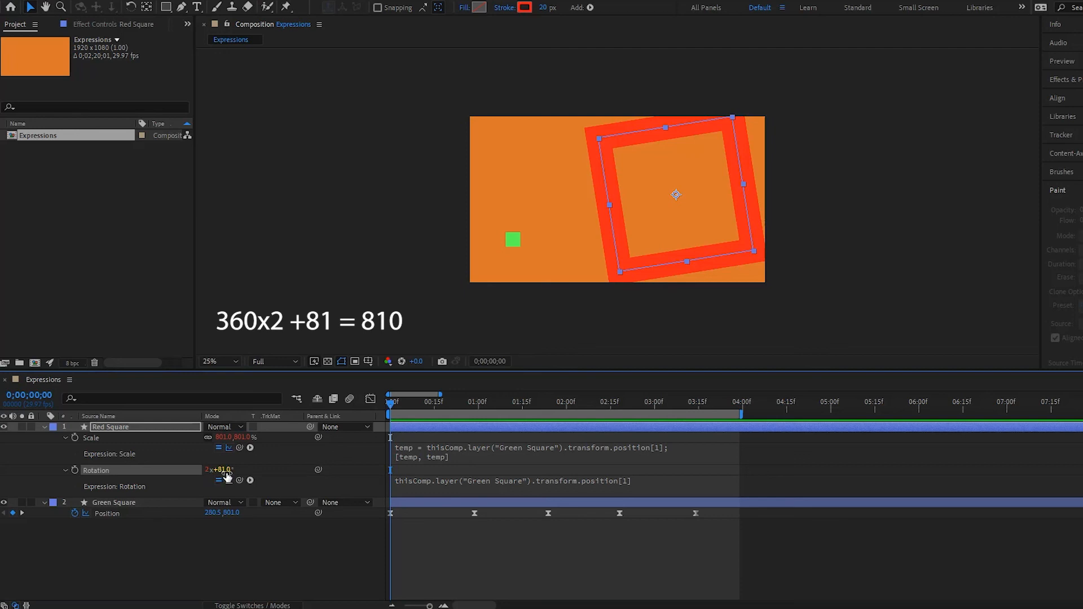
click(309, 554)
key(space)
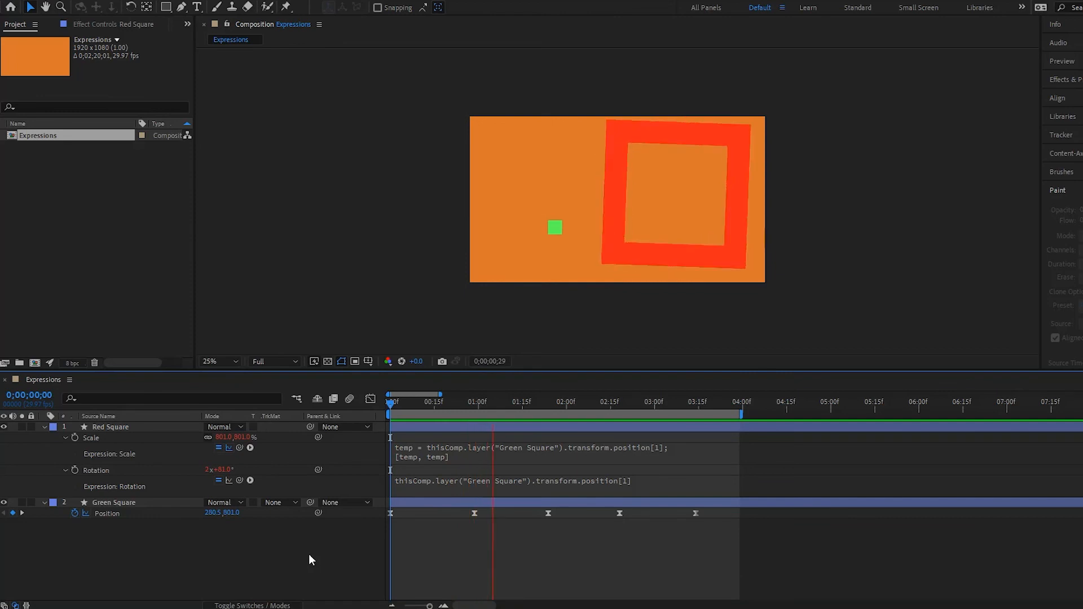